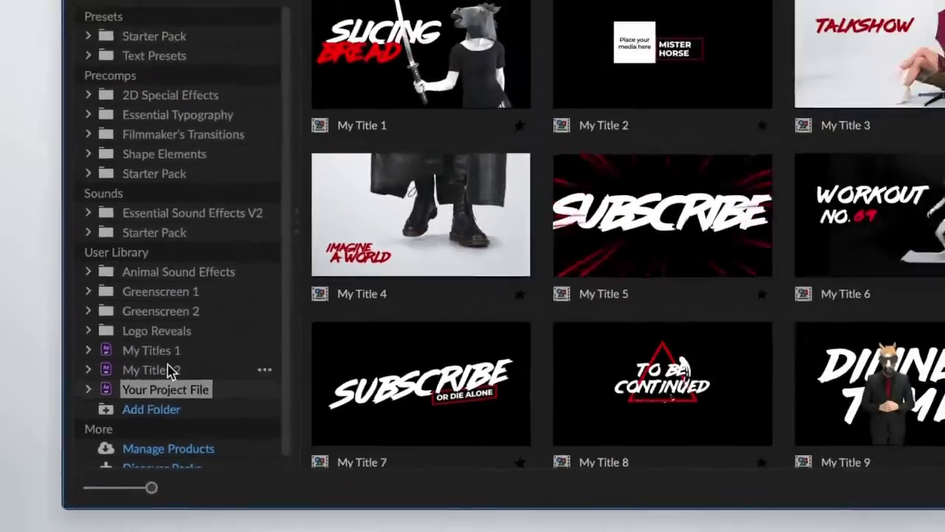
# Browse My Titles 1, Greenscreen 2 and Animal Sound Effects, previewing Horse Hihihi 1.mp3.
pyautogui.click(429, 190)
pyautogui.click(24, 345)
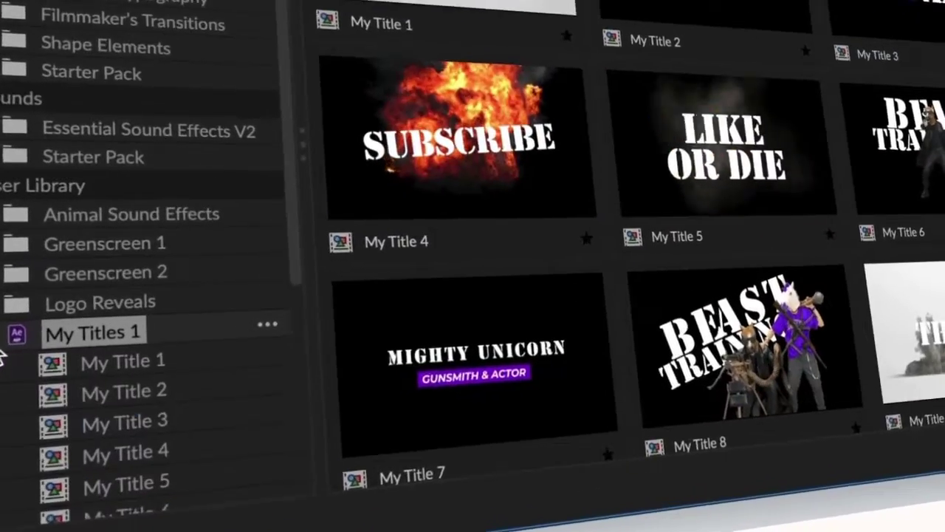
pyautogui.click(114, 297)
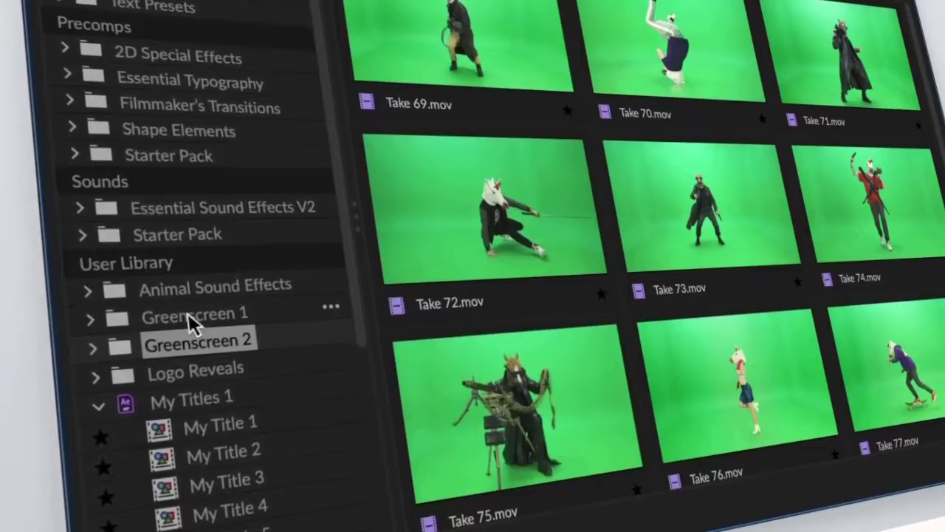
pyautogui.click(185, 284)
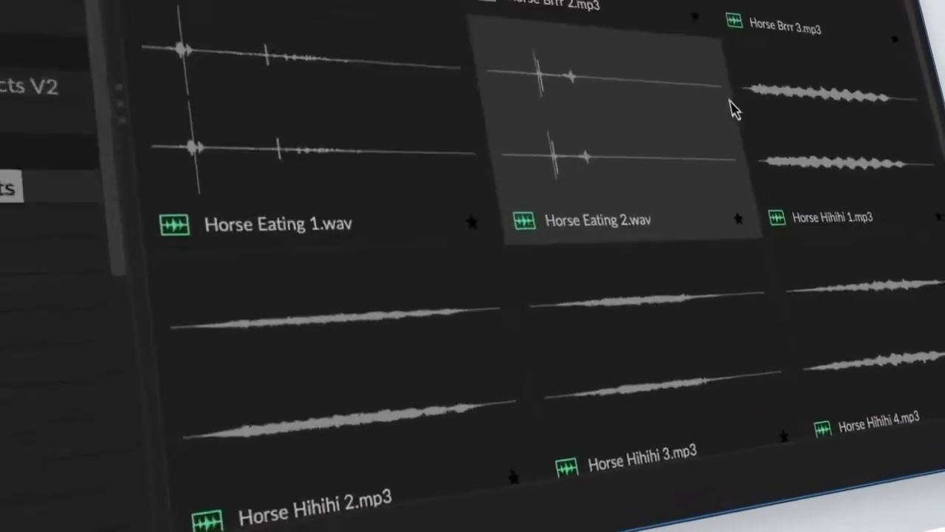
pyautogui.click(801, 125)
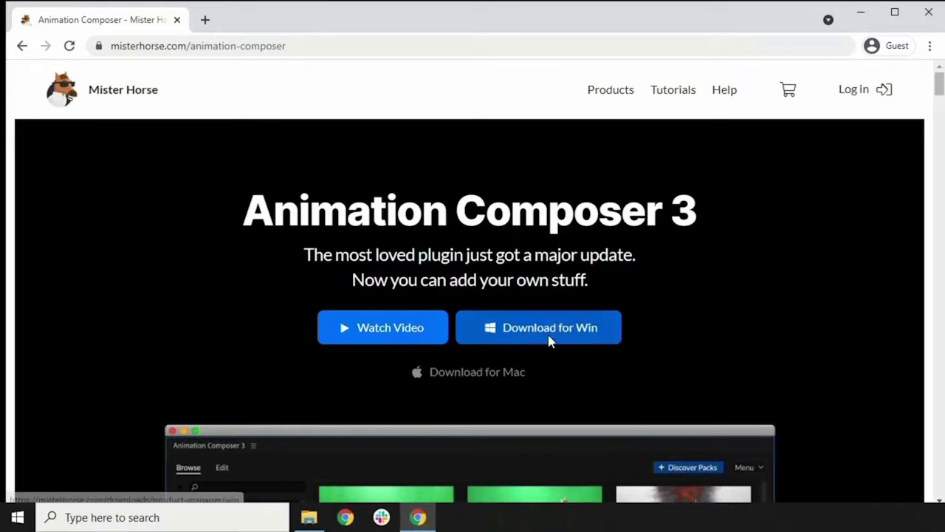
# Download the Windows installer and install Mister Horse Product Manager in the default folder.
pyautogui.click(550, 334)
pyautogui.click(100, 488)
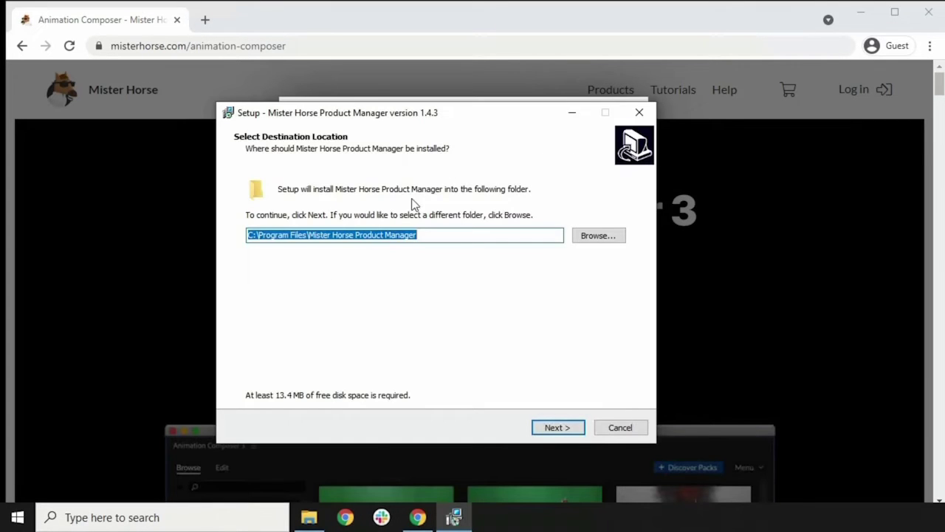
pyautogui.click(558, 427)
pyautogui.click(557, 427)
pyautogui.click(558, 427)
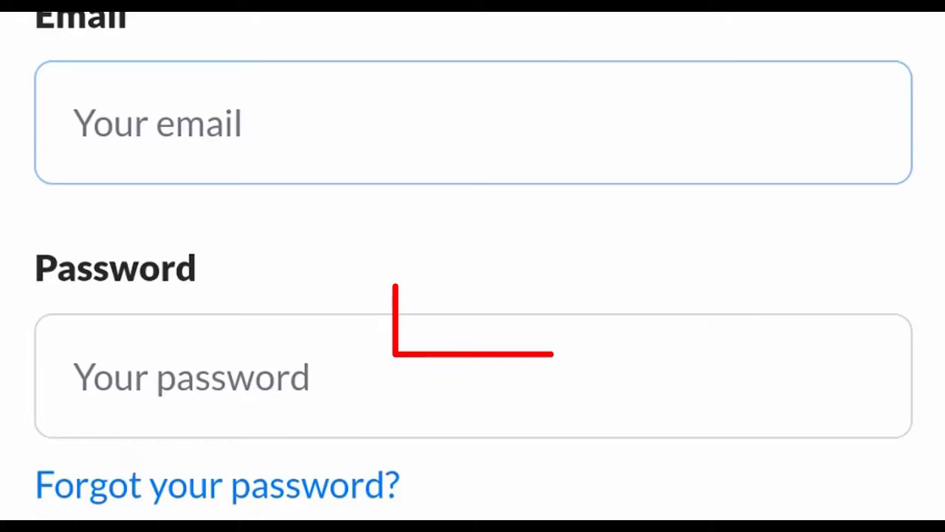
# Sign up for a free Mister Horse account and open its confirmation email in Gmail.
pyautogui.scroll(-5, 473, 296)
pyautogui.click(561, 323)
pyautogui.scroll(-5, 473, 296)
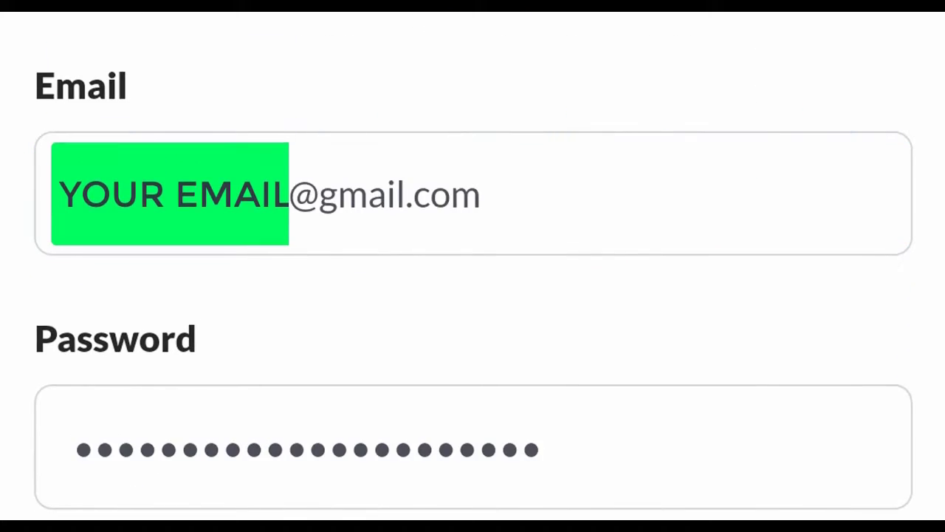
pyautogui.scroll(-4, 473, 295)
pyautogui.scroll(-1, 473, 296)
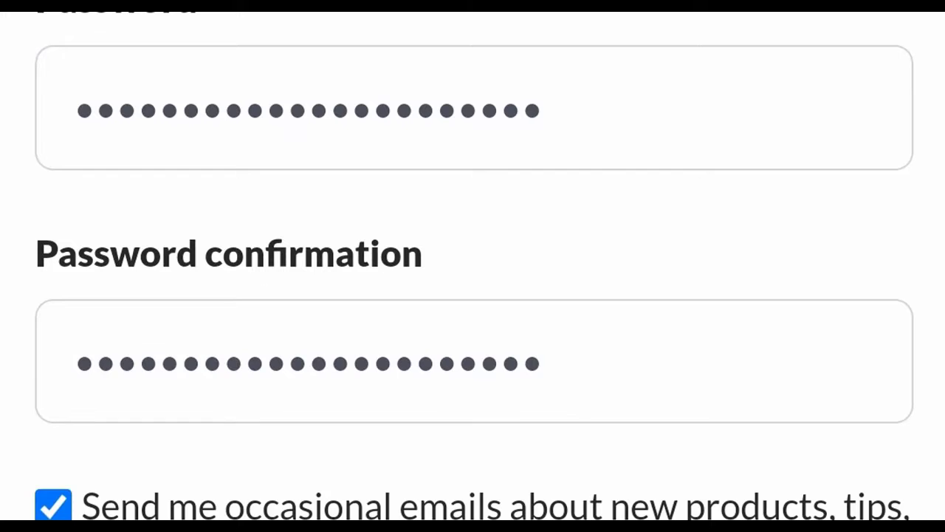
pyautogui.scroll(-6, 472, 295)
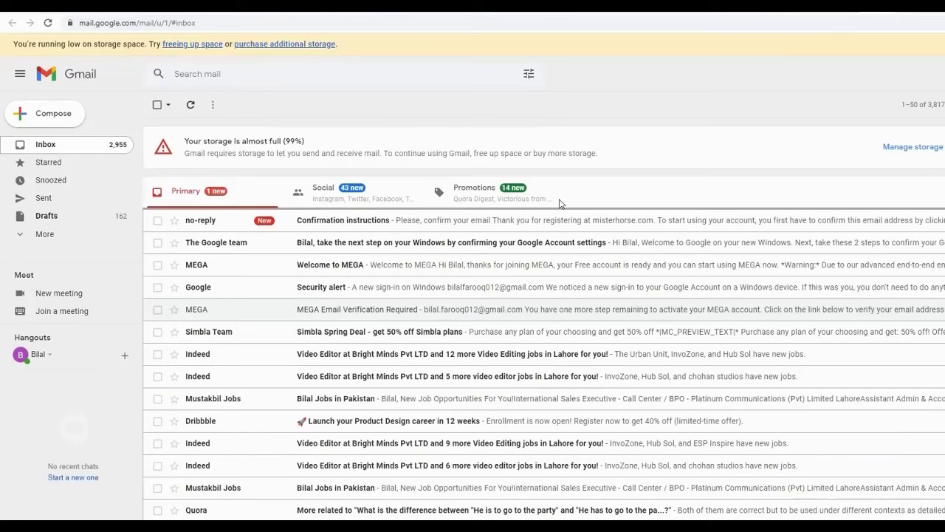
pyautogui.click(440, 226)
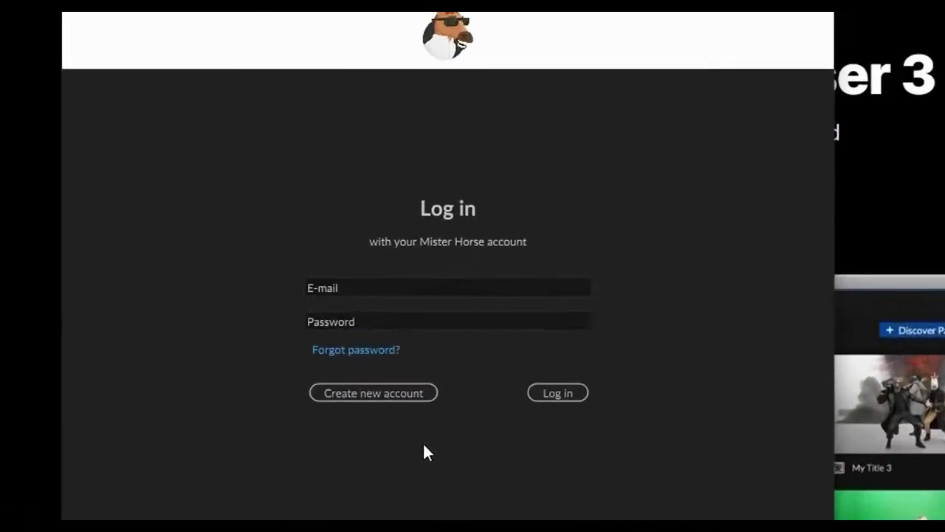
# Enter the account e-mail and password in the Product Manager login.
pyautogui.click(392, 316)
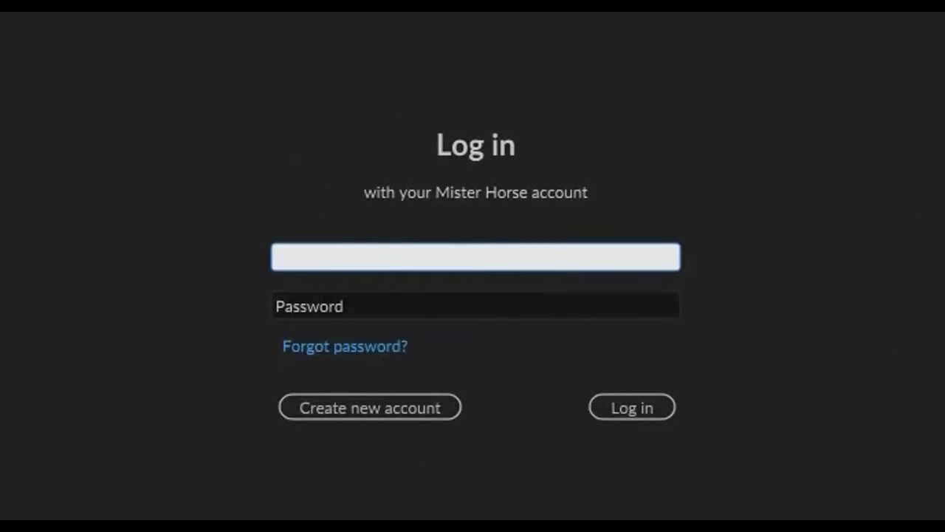
pyautogui.click(365, 301)
pyautogui.write('•')
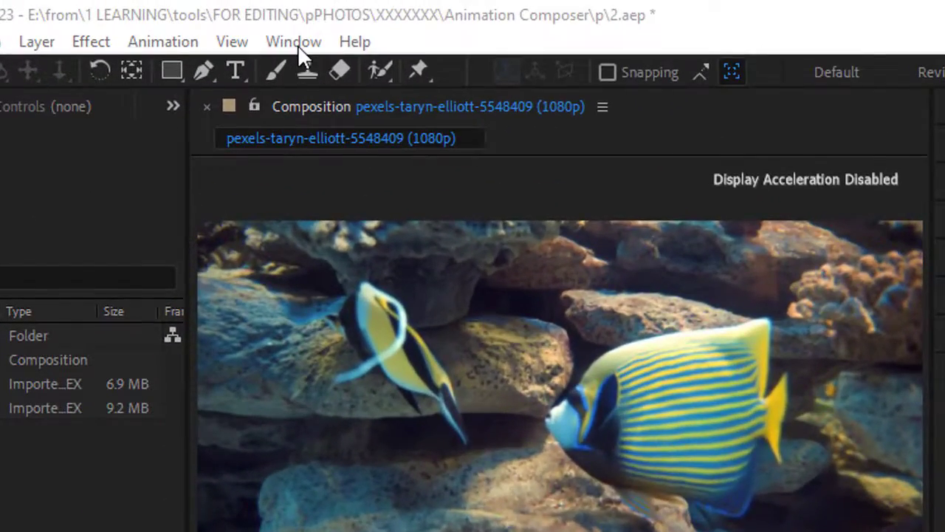
# Open the Animation Composer 3 panel from the Window menu.
pyautogui.click(294, 42)
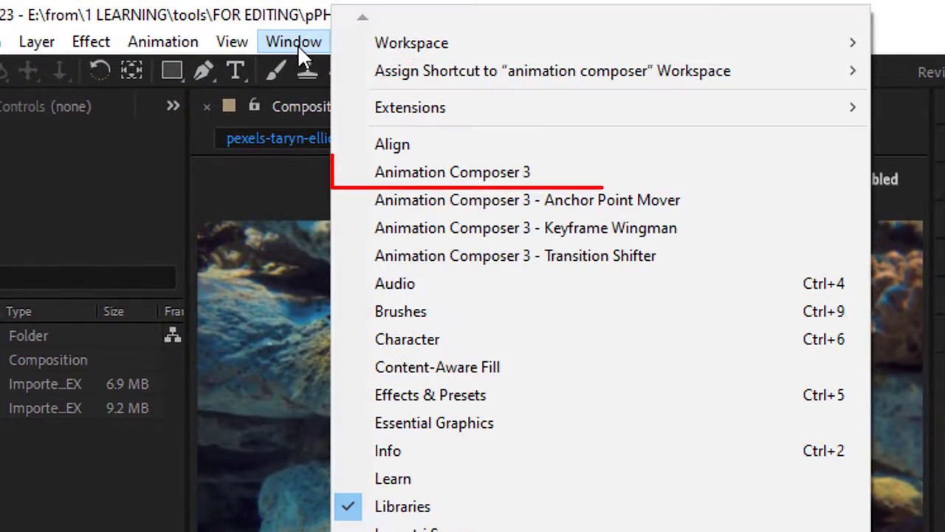
pyautogui.click(561, 177)
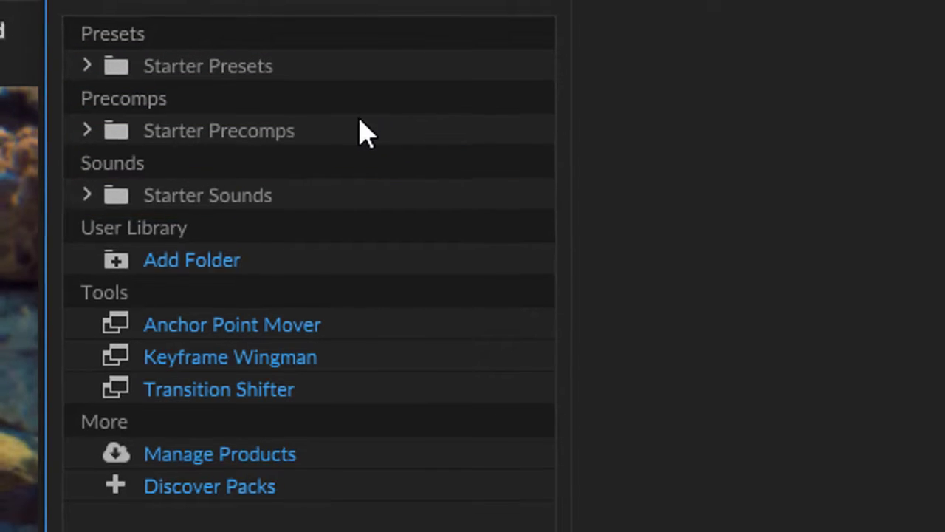
# Expand Starter Precomps > Transitions and preview the Zoom & Twirl & Chroma Split & Shake transition.
pyautogui.click(223, 62)
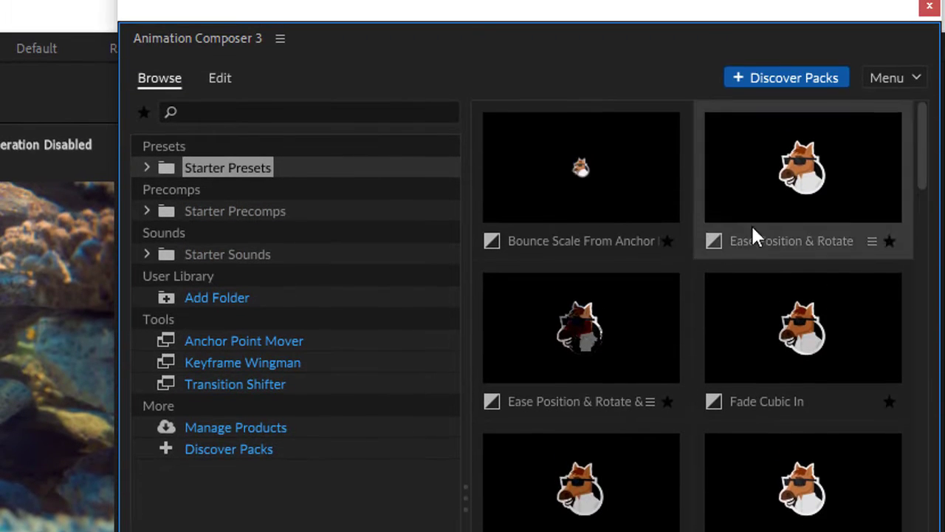
pyautogui.click(150, 209)
pyautogui.click(231, 320)
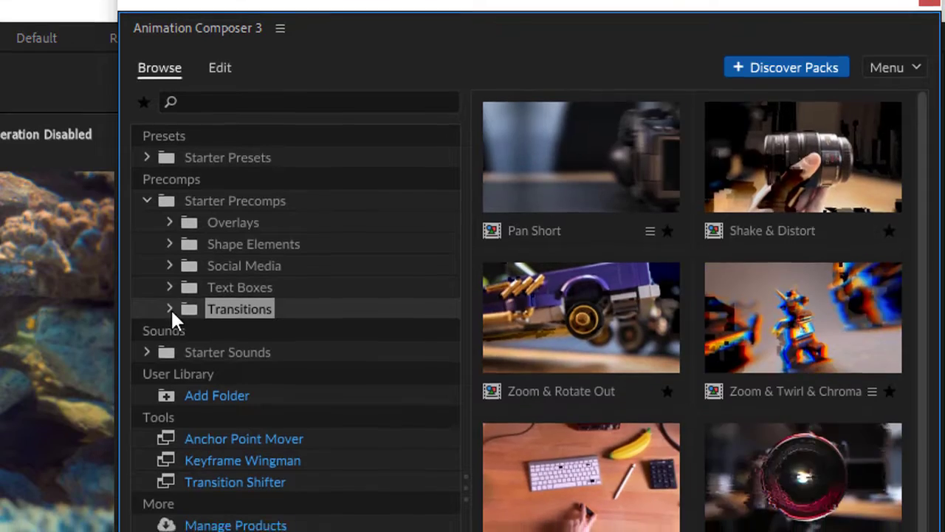
pyautogui.click(170, 319)
pyautogui.click(245, 323)
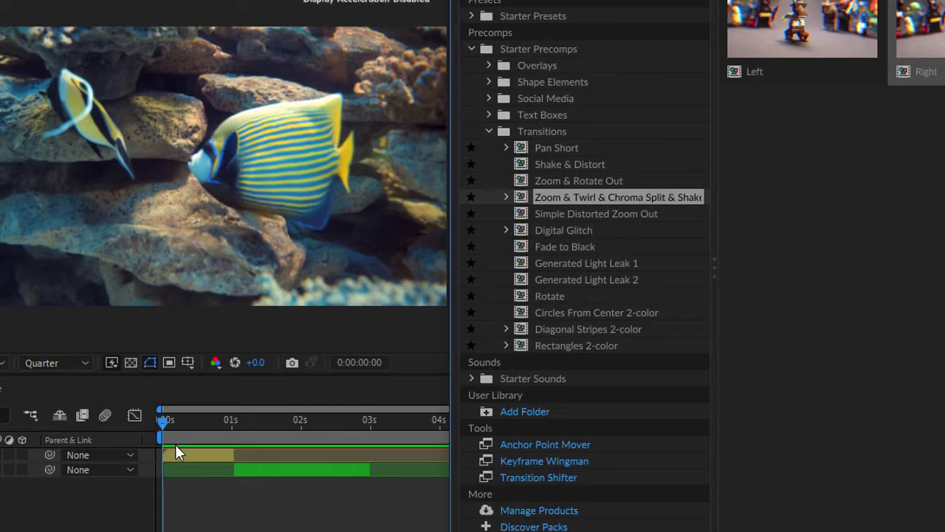
# Use the fish out point and lion in point to park the playhead at 0:00:01:00.
pyautogui.click(175, 455)
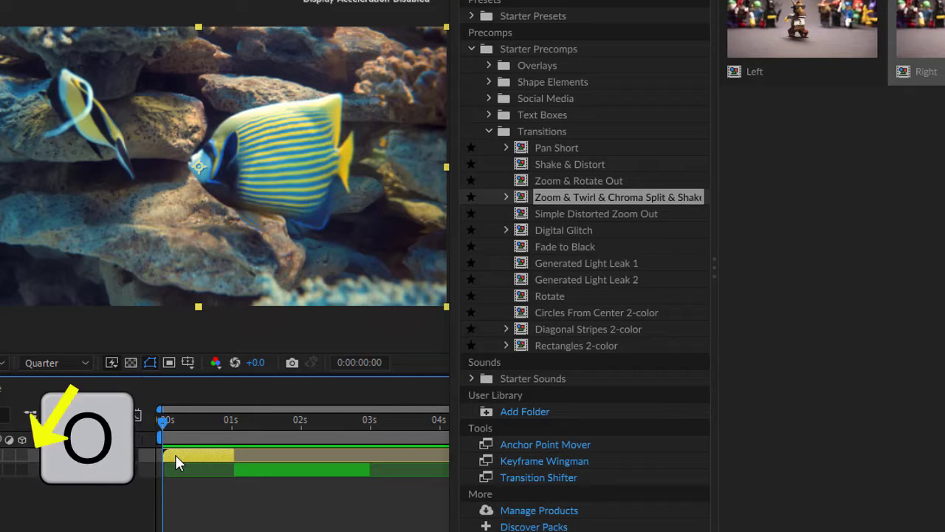
pyautogui.press('o')
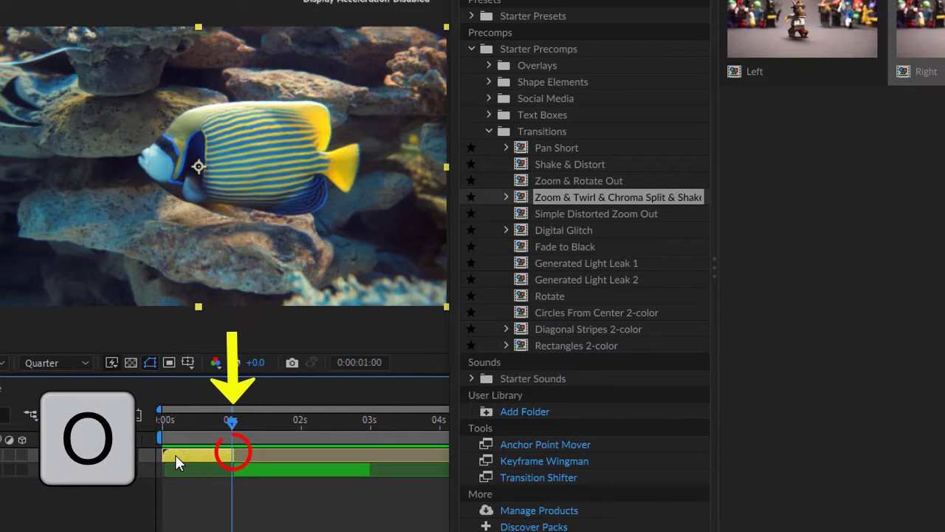
pyautogui.click(331, 422)
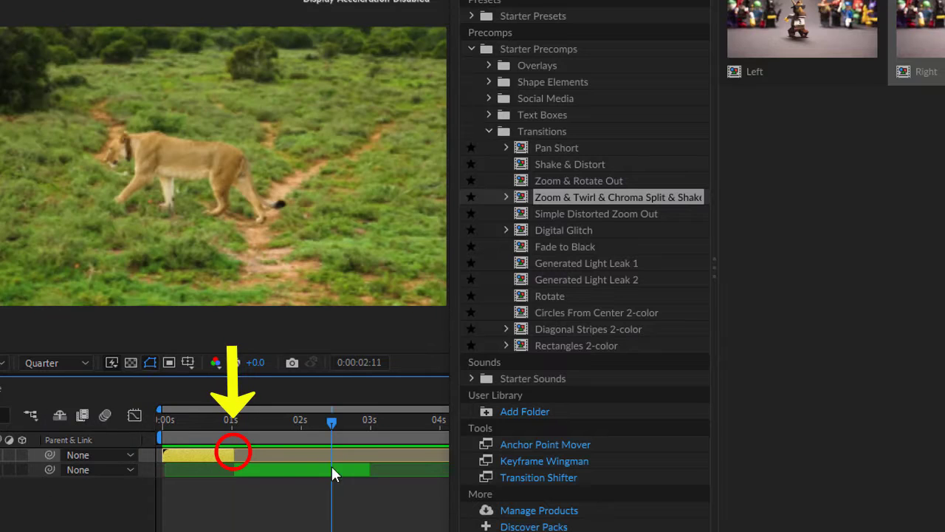
pyautogui.click(336, 467)
pyautogui.press('i')
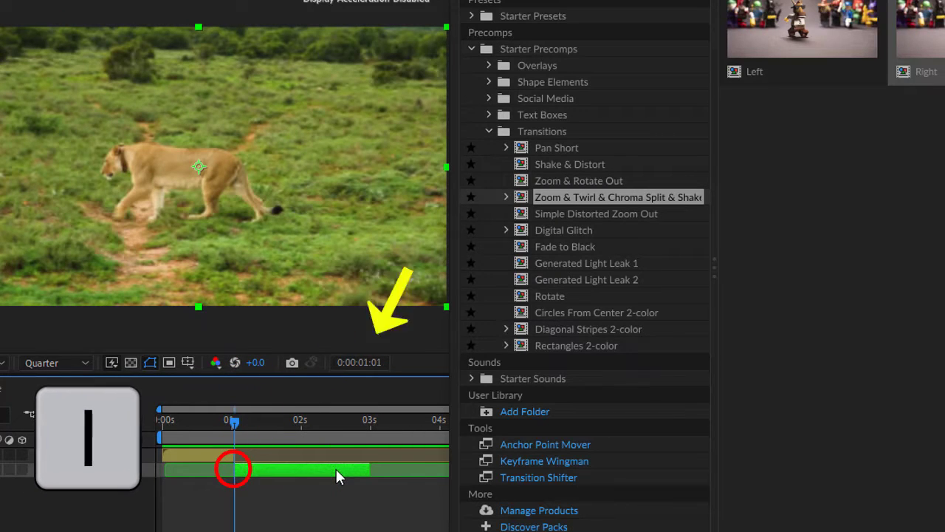
pyautogui.click(213, 452)
pyautogui.press('o')
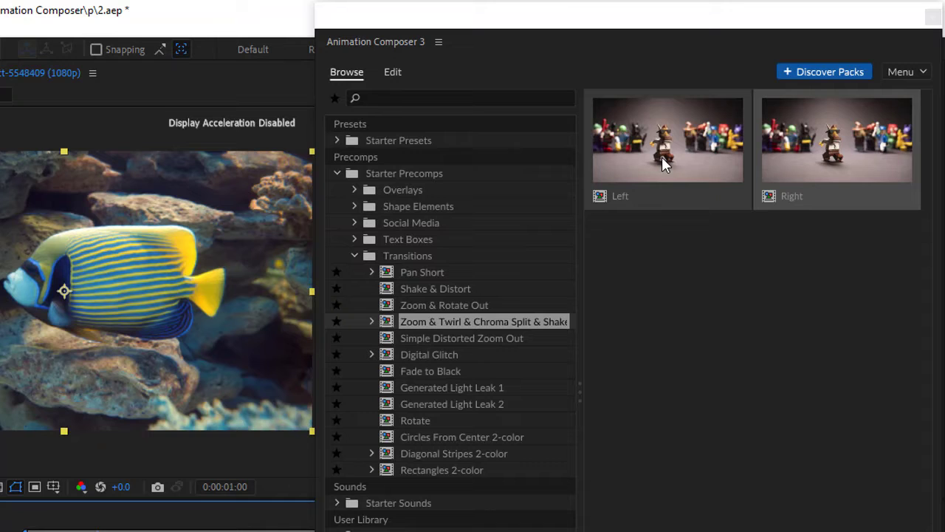
# Apply the Left Zoom & Twirl & Chroma Split & Shake transition at the cut and scrub through it.
pyautogui.doubleClick(663, 157)
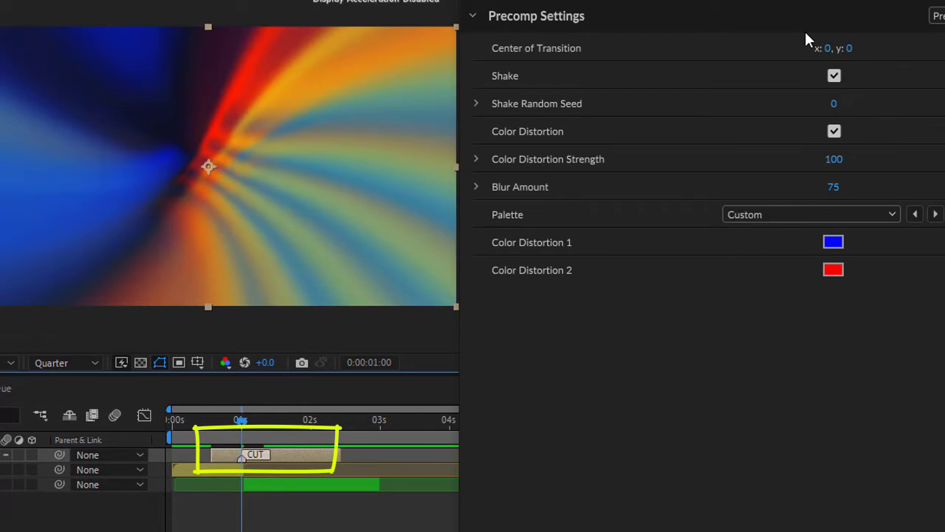
pyautogui.moveTo(241, 432); pyautogui.dragTo(300, 446)
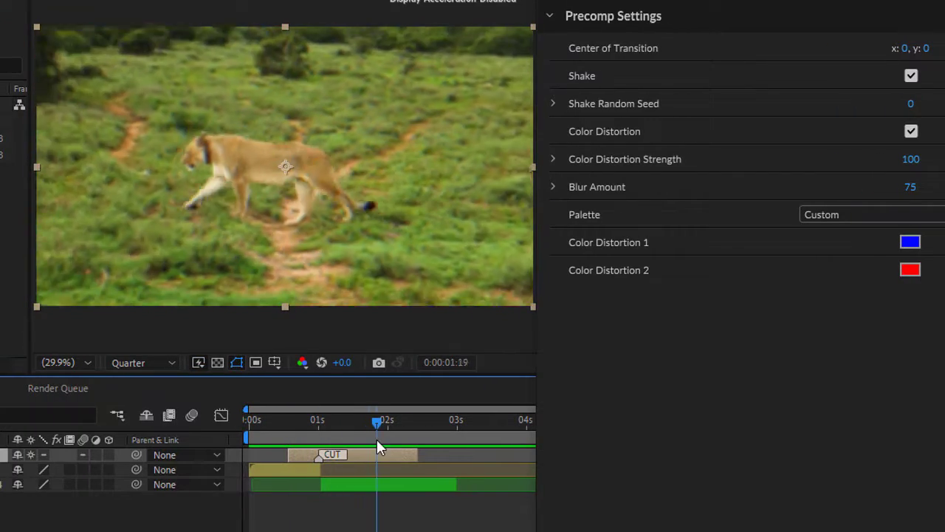
pyautogui.moveTo(377, 441); pyautogui.dragTo(282, 451)
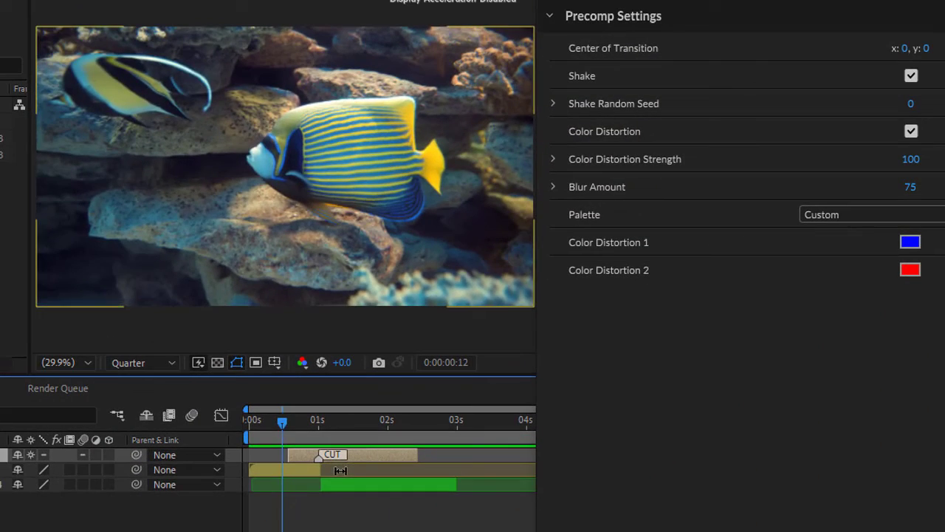
# Play back the fish-to-lion cut, then delete the chroma transition layer.
pyautogui.moveTo(177, 233); pyautogui.dragTo(59, 276)
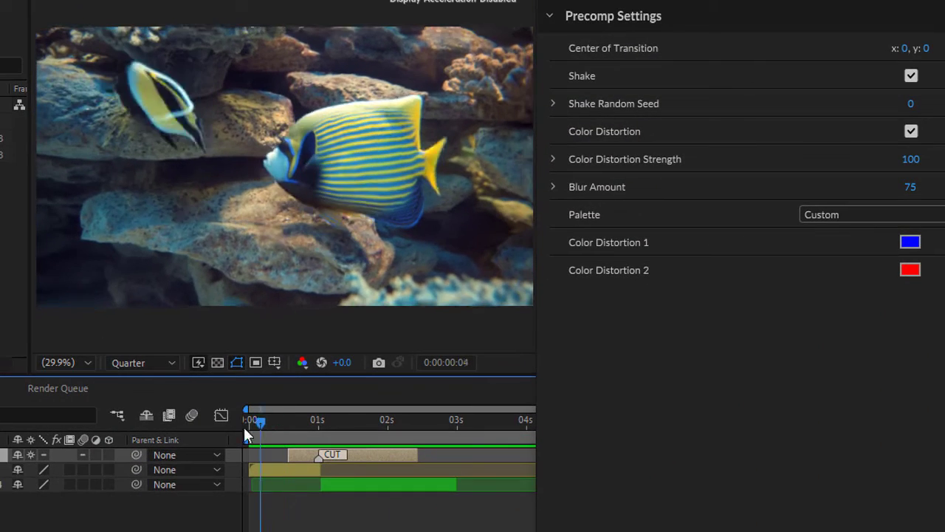
pyautogui.press('space')
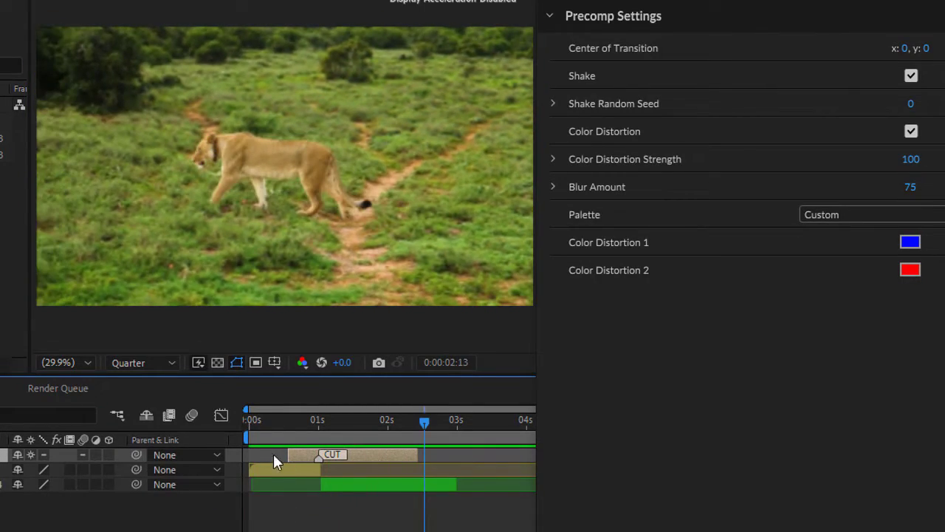
pyautogui.click(236, 424)
pyautogui.press('Delete')
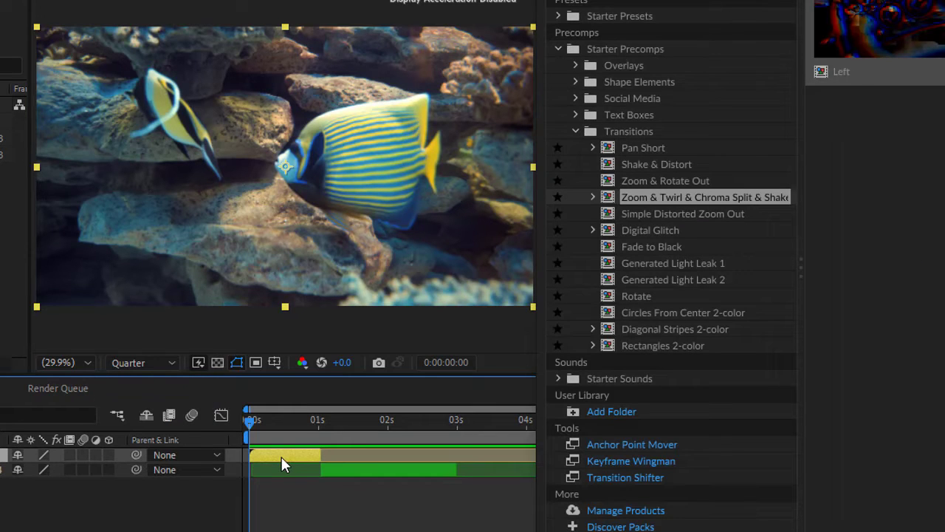
# Apply the Circles From Center 2-color transition at the fish clip's end and play it back.
pyautogui.press('o')
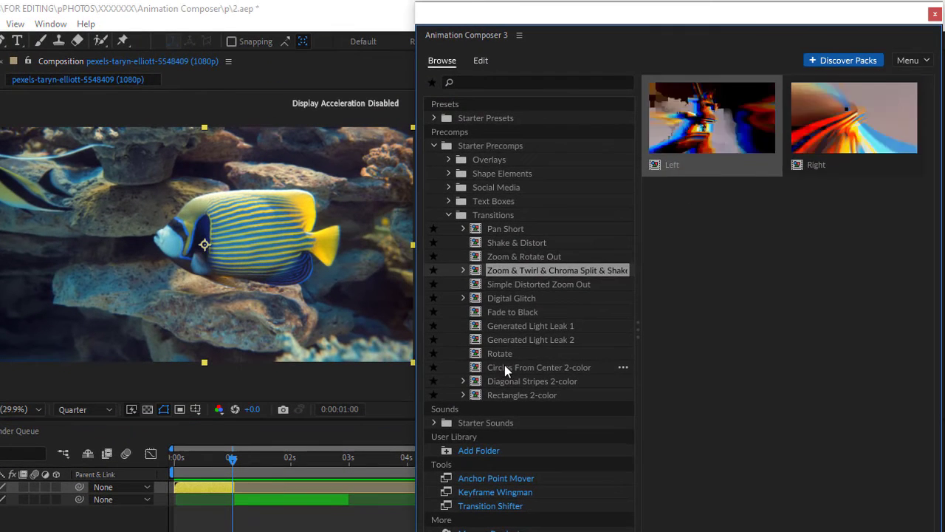
pyautogui.click(645, 311)
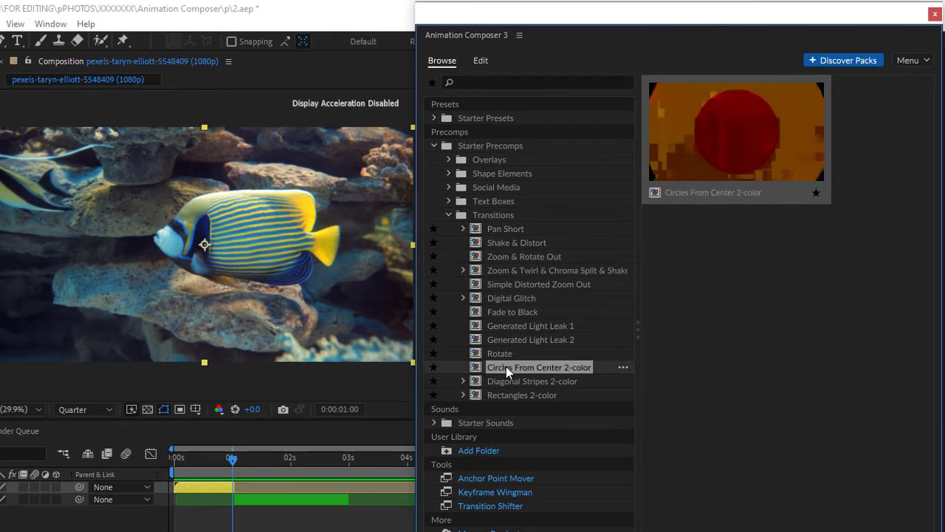
pyautogui.doubleClick(734, 137)
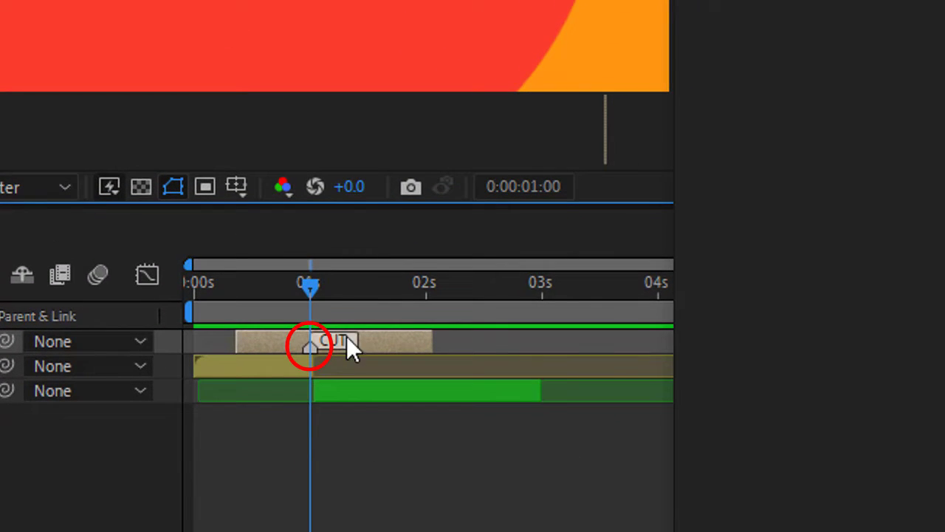
pyautogui.moveTo(307, 285); pyautogui.dragTo(367, 304)
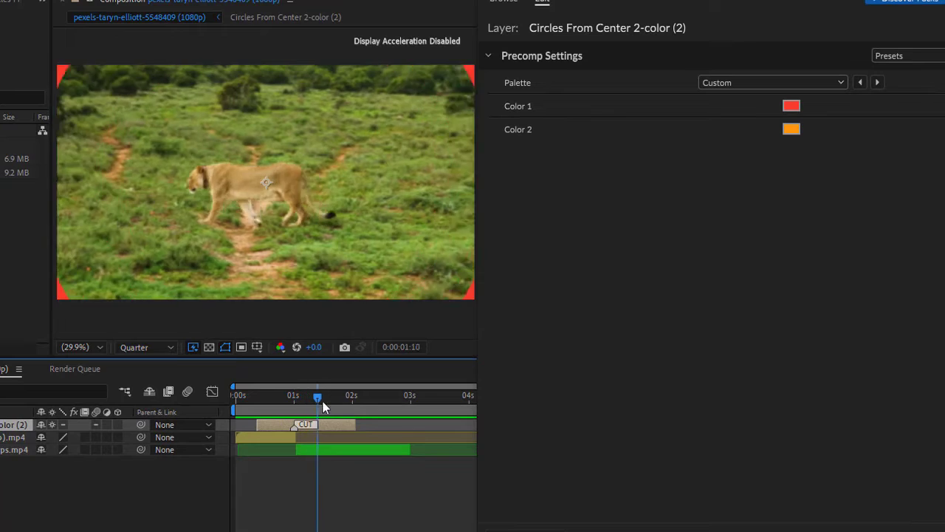
pyautogui.moveTo(323, 407); pyautogui.dragTo(230, 412)
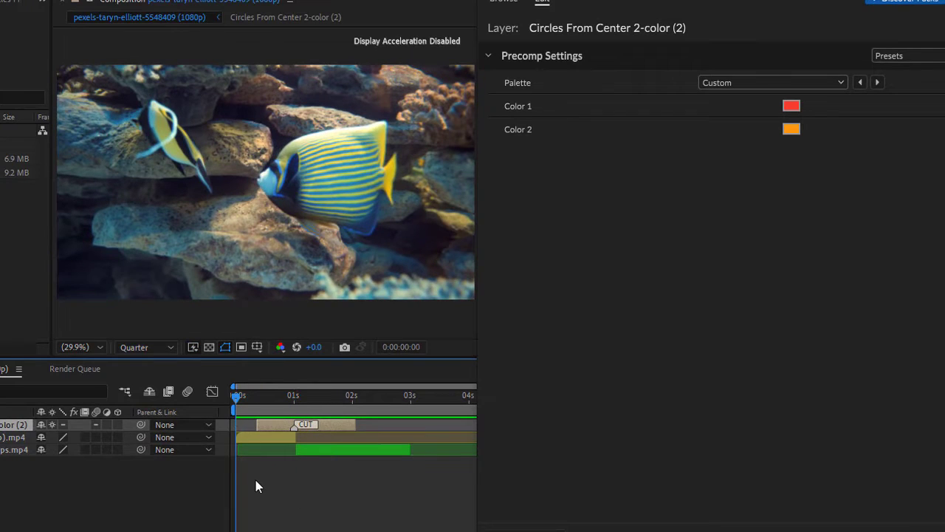
pyautogui.press('space')
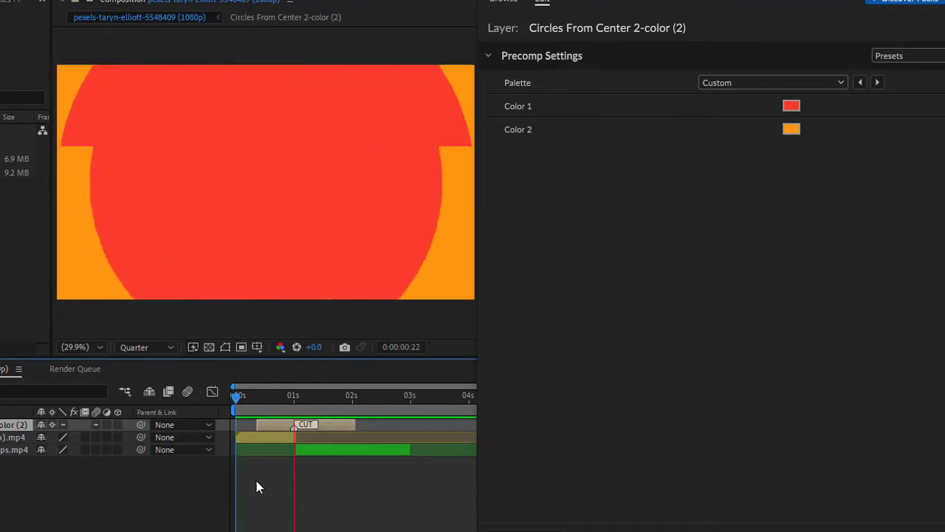